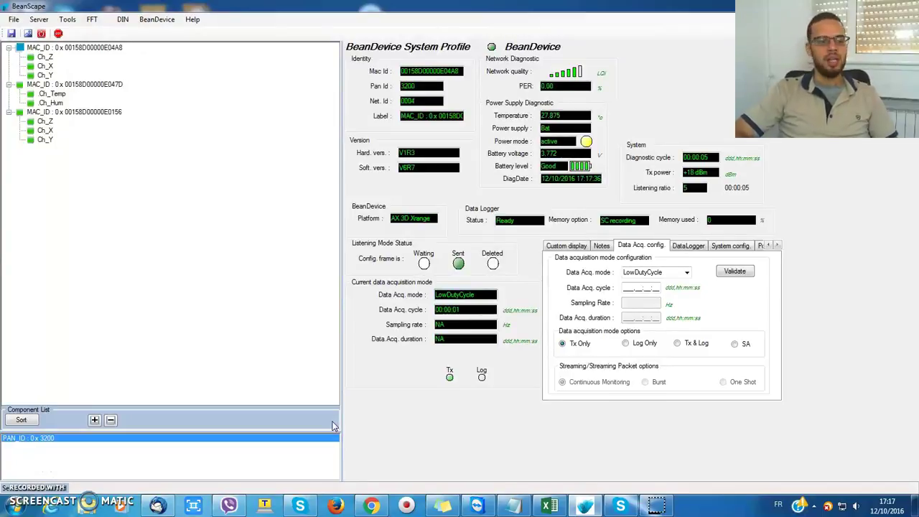
- View the profile of gateway PAN_ID 0x3200, then expand all its devices and open the profile of device 00158D00000E04A8
click(142, 437)
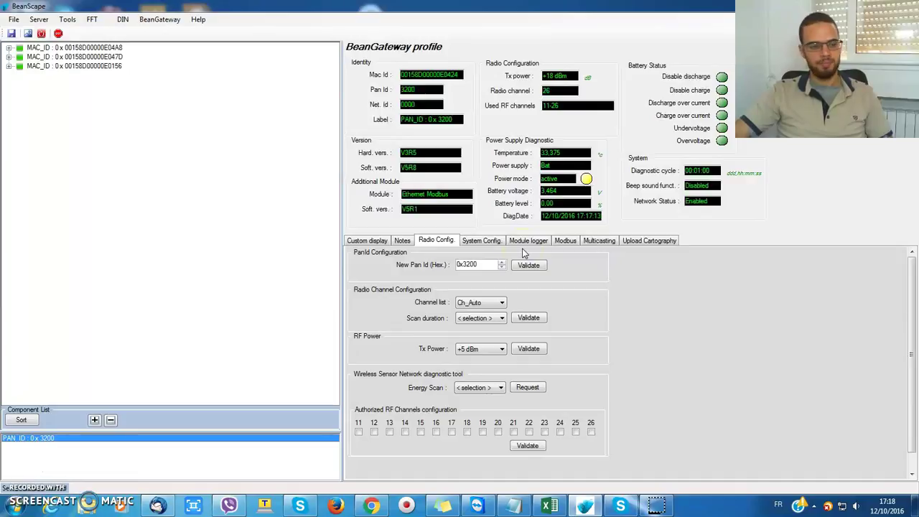
click(94, 421)
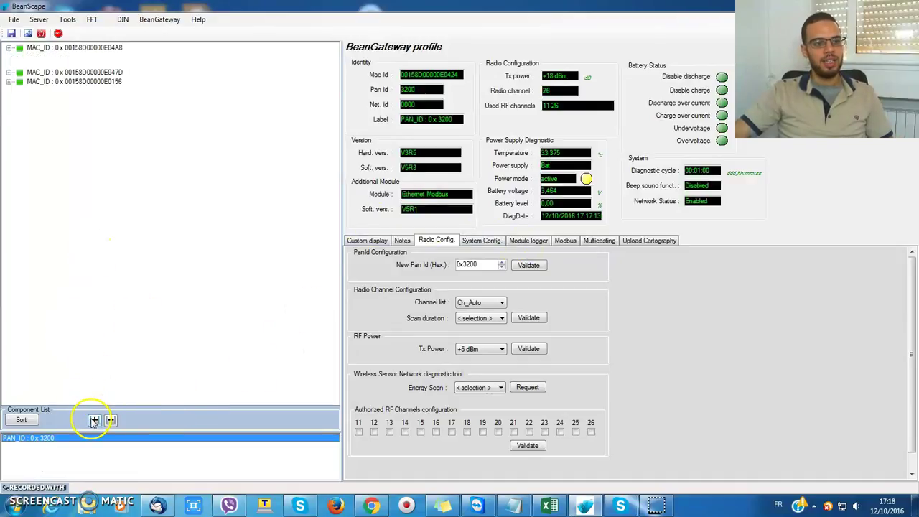
click(85, 47)
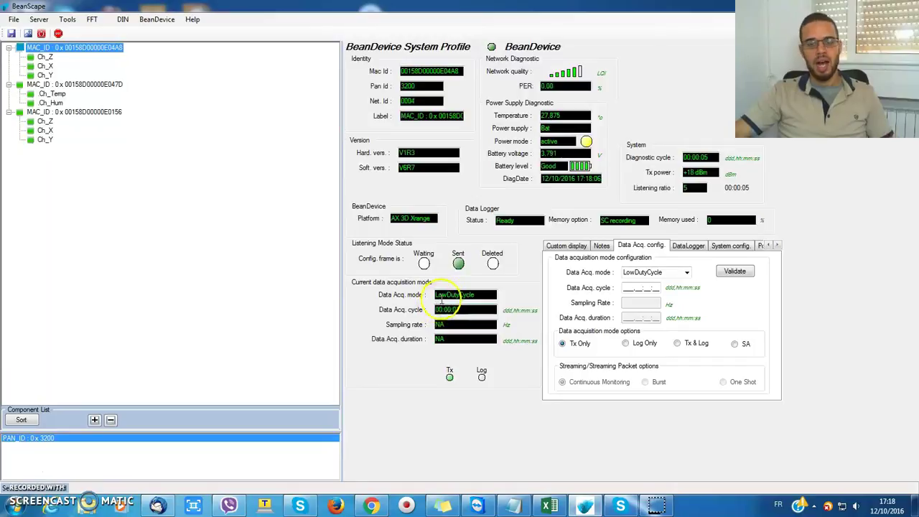
- Configure the device's data acquisition as Streaming Packet with a 50 Hz sampling rate and send the request
click(686, 272)
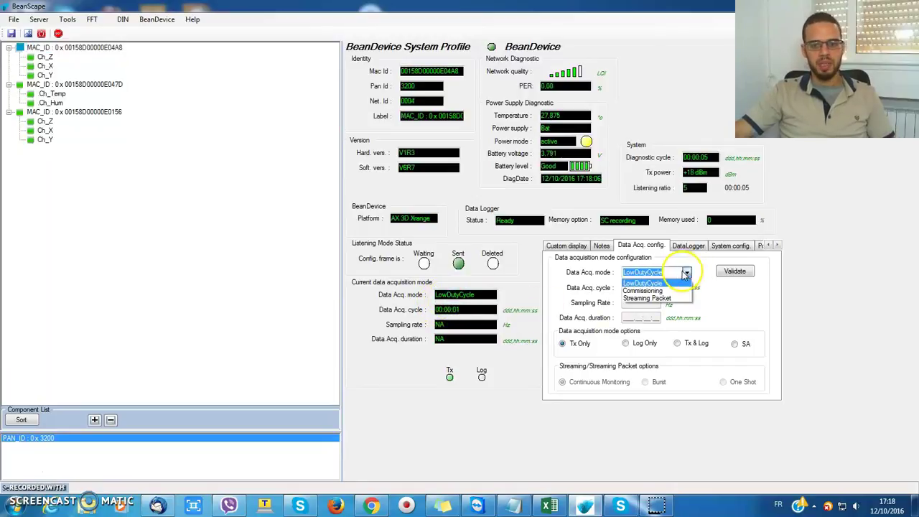
click(646, 297)
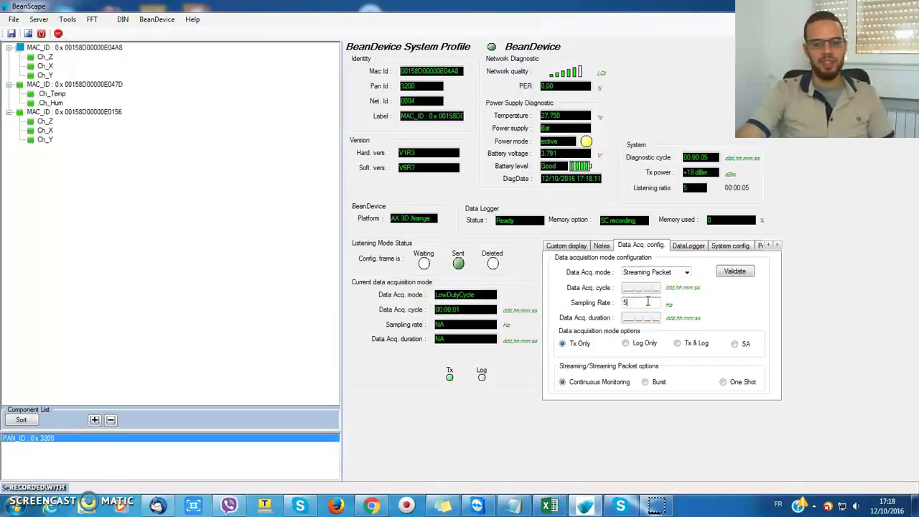
text(50)
click(734, 273)
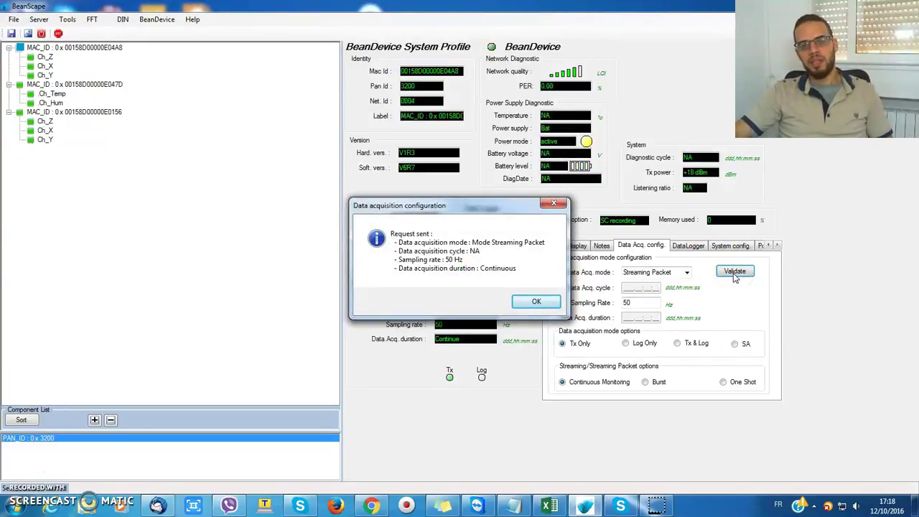
click(536, 301)
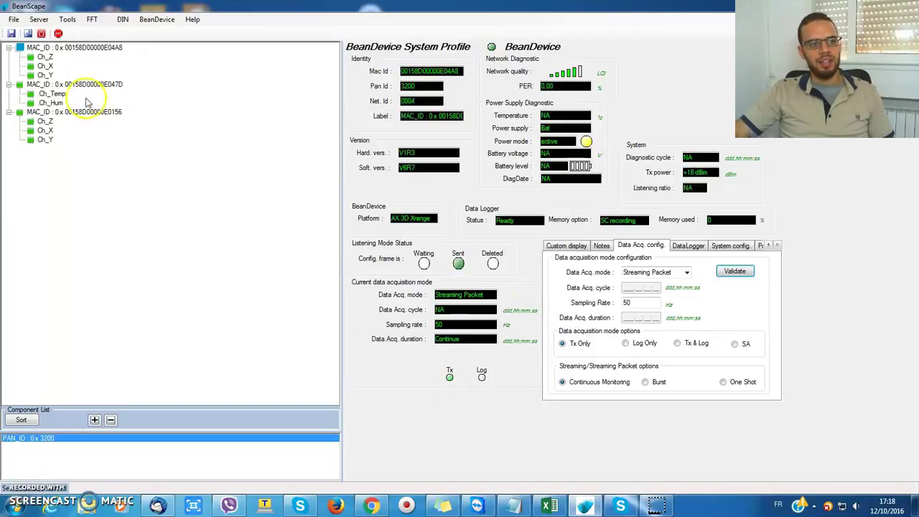
- Examine the live streaming graphs of the Ch_Z, Ch_X and Ch_Y channels of device 00158D00000E04A8
click(44, 58)
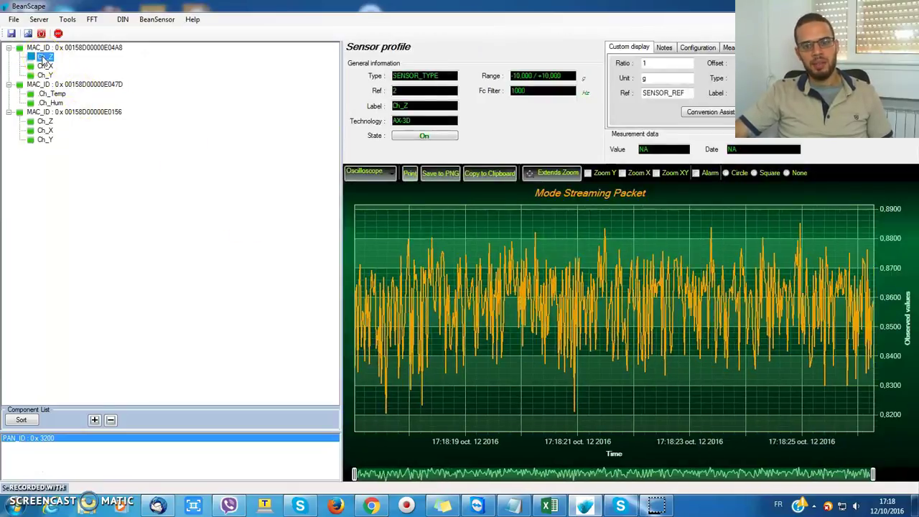
click(44, 66)
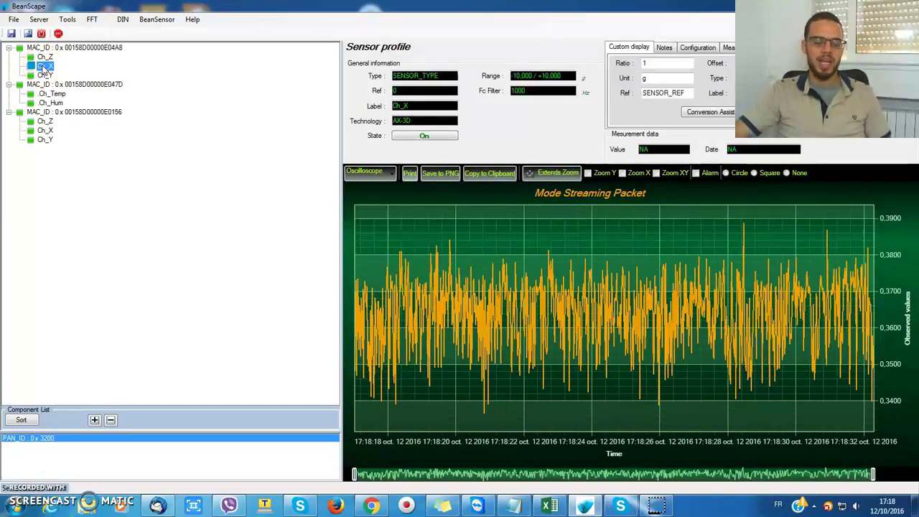
click(44, 75)
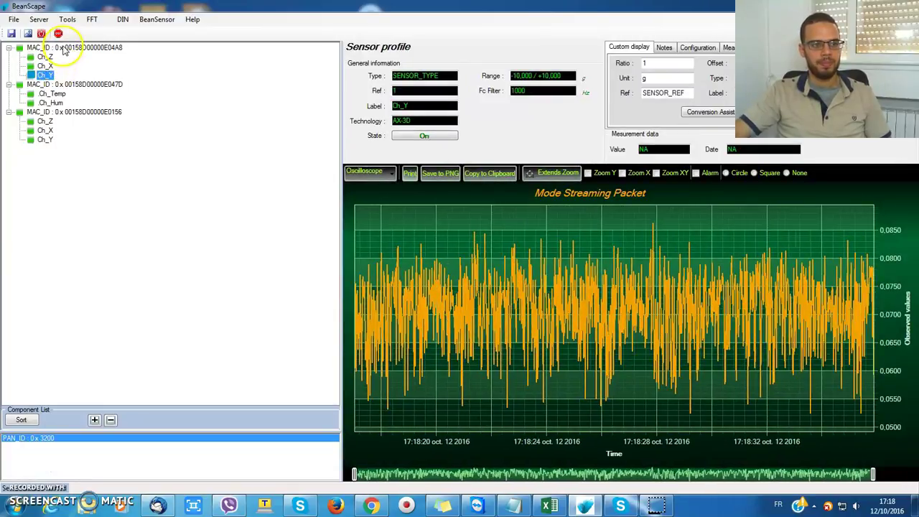
- Reconfigure device 00158D00000E04A8 to Streaming Packet mode at 30 Hz with the Tx & Log option and send the request
click(64, 49)
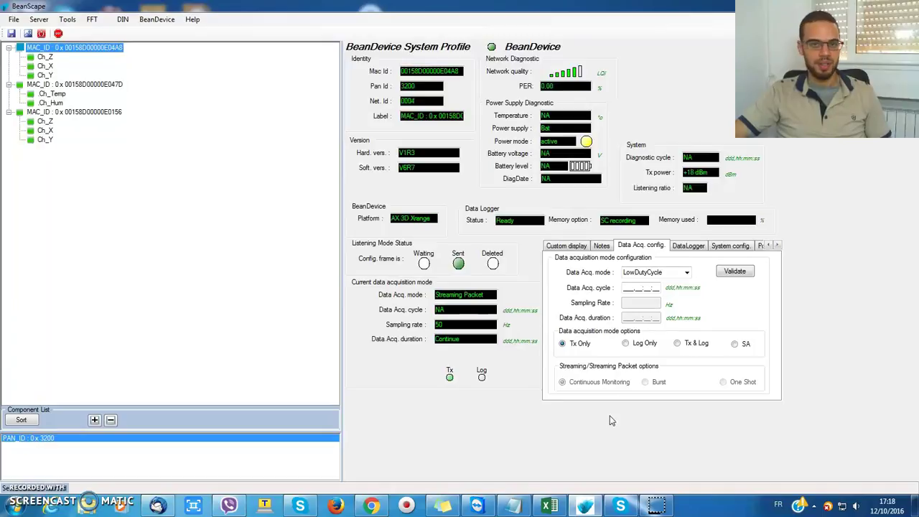
click(686, 272)
click(654, 299)
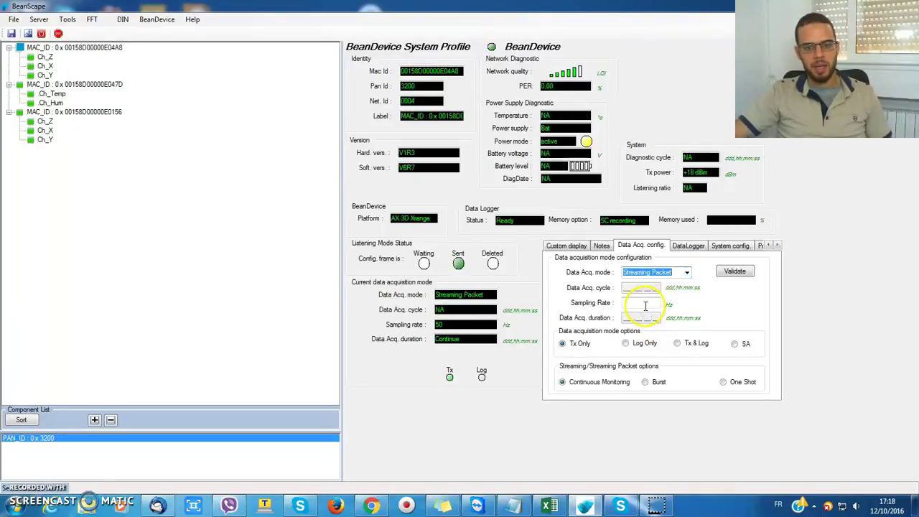
text(3)
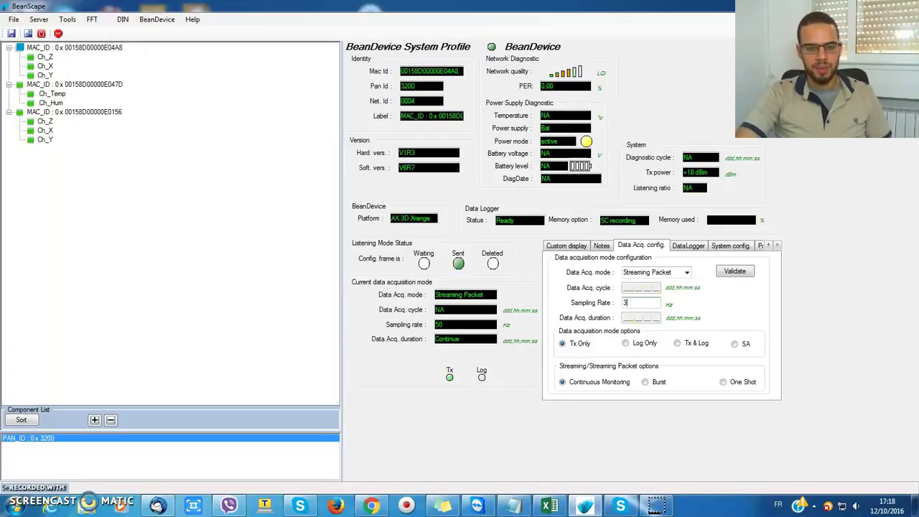
text(0)
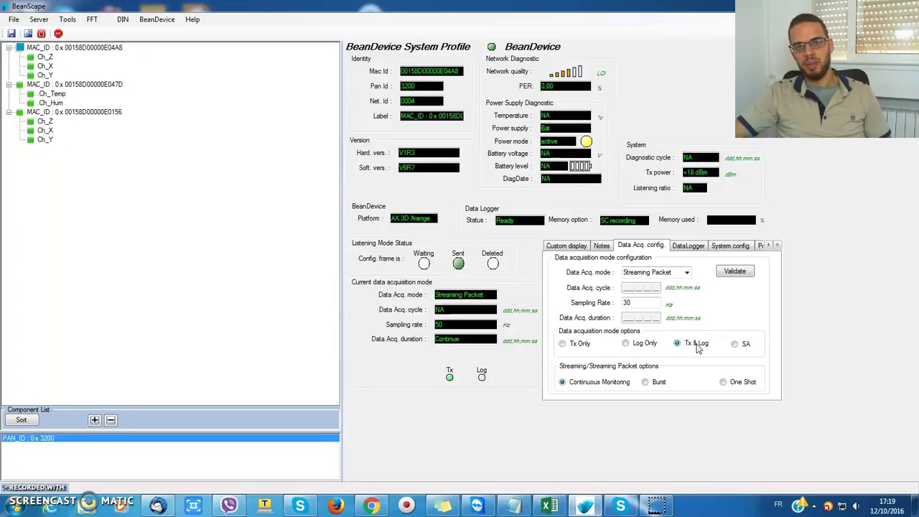
click(731, 270)
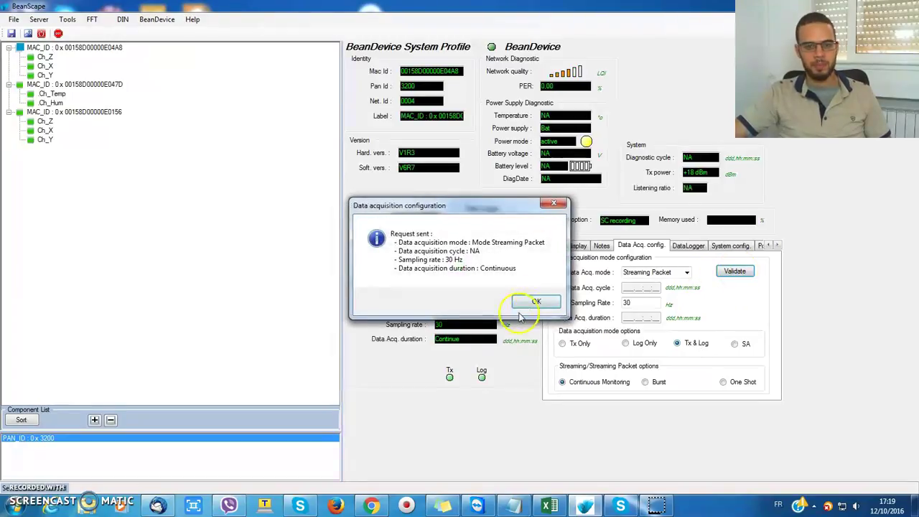
click(536, 303)
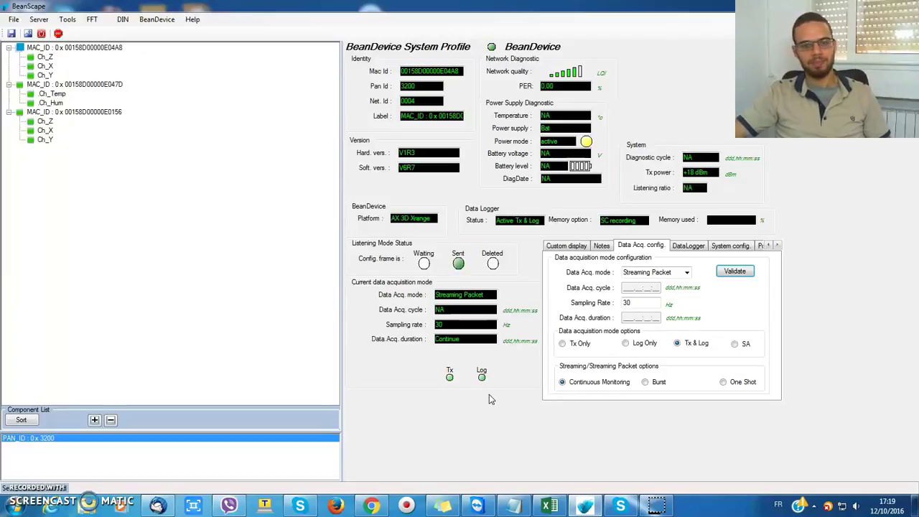
- Review the device's DataLogger status and its logger and download management options
click(683, 249)
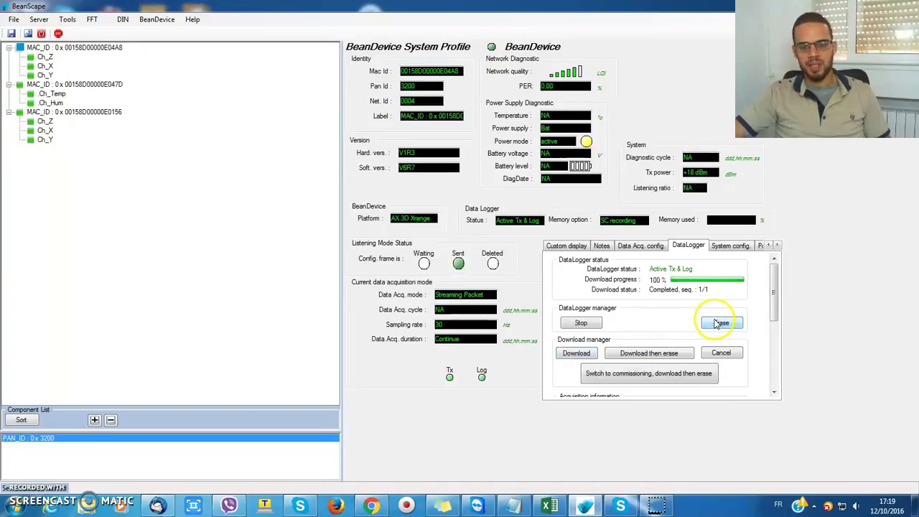
drag(774, 283, 775, 263)
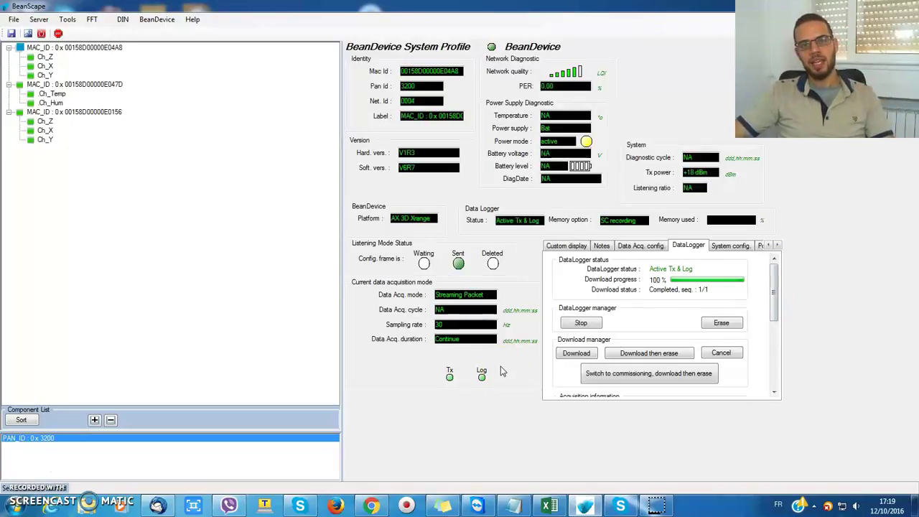
click(288, 133)
- Run the FFT analysis on the Ch_Z streaming packet log from 17:19 in the TX Folder
click(92, 20)
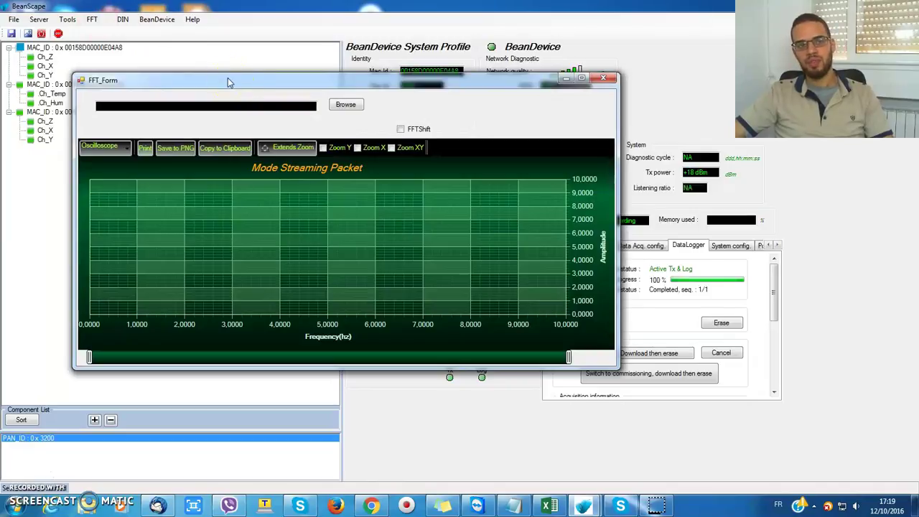
drag(228, 82, 303, 70)
click(426, 94)
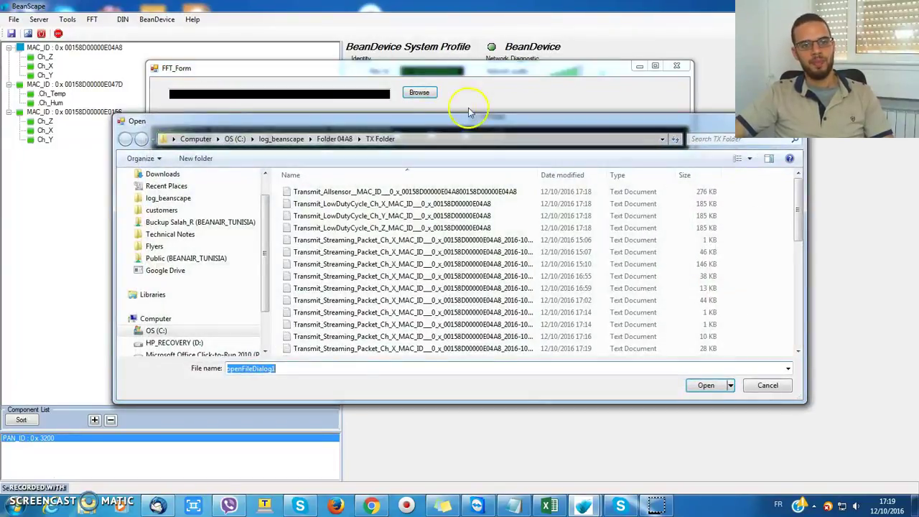
drag(798, 206, 800, 325)
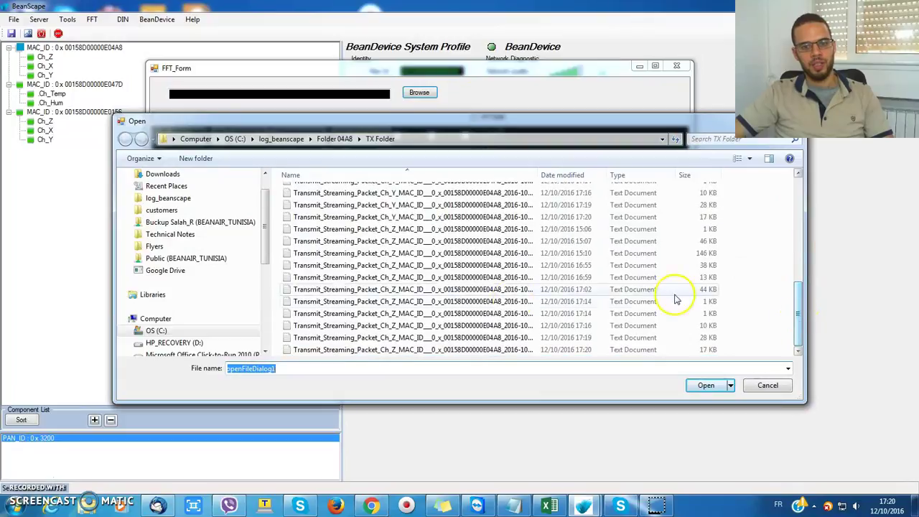
click(399, 337)
click(706, 385)
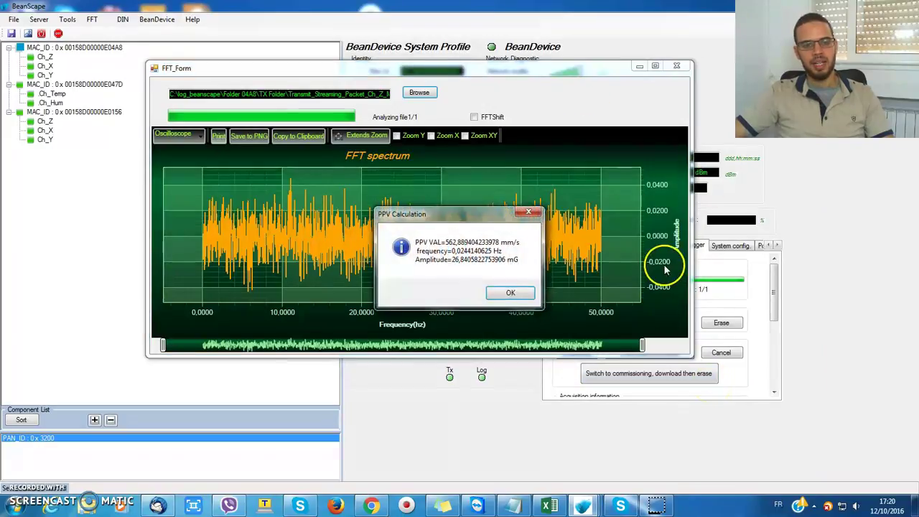
- Examine the PPV calculation result beside the FFT spectrum, then close both windows
drag(441, 211, 590, 87)
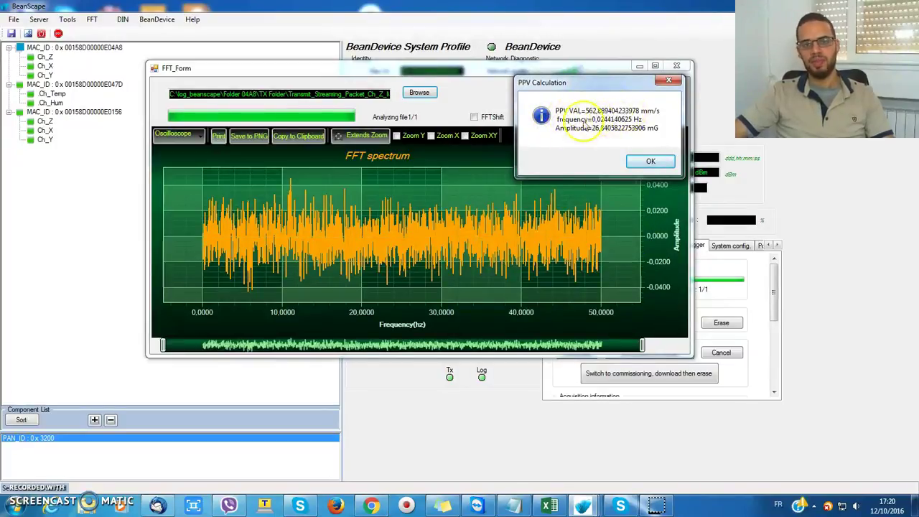
click(649, 162)
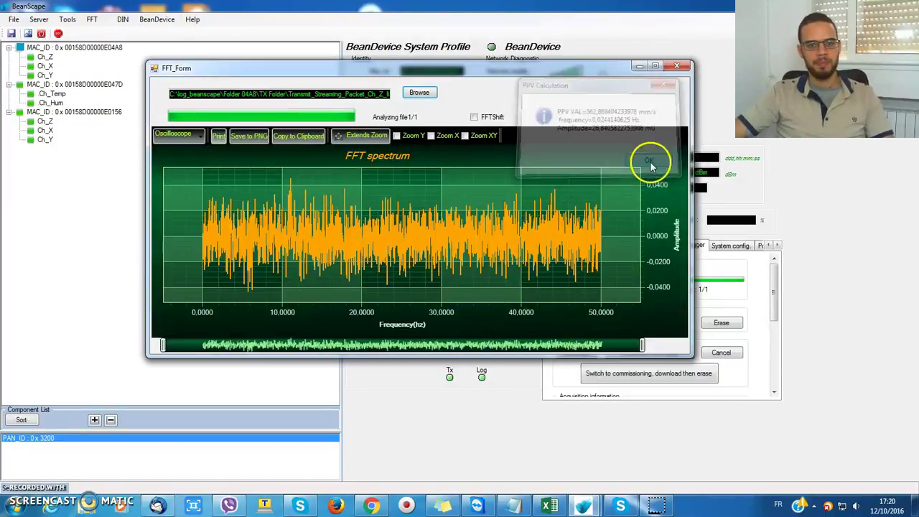
click(676, 65)
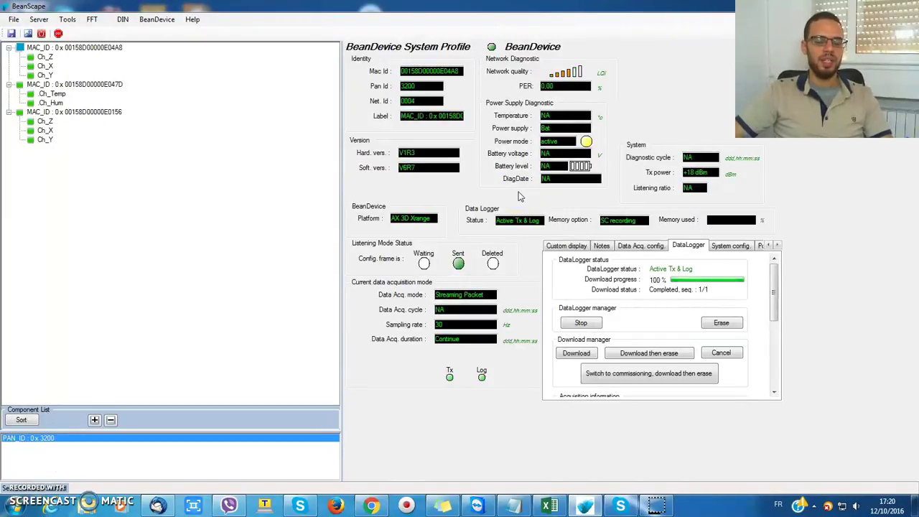
- Run the DIN analysis on the Ch_Z streaming packet log 2016-10-12_17-14-09 from the TX Folder
click(123, 20)
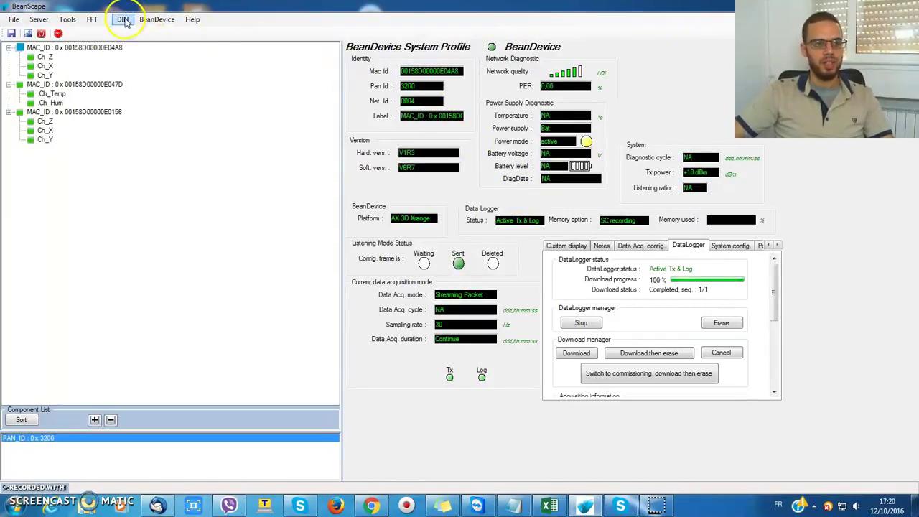
click(136, 34)
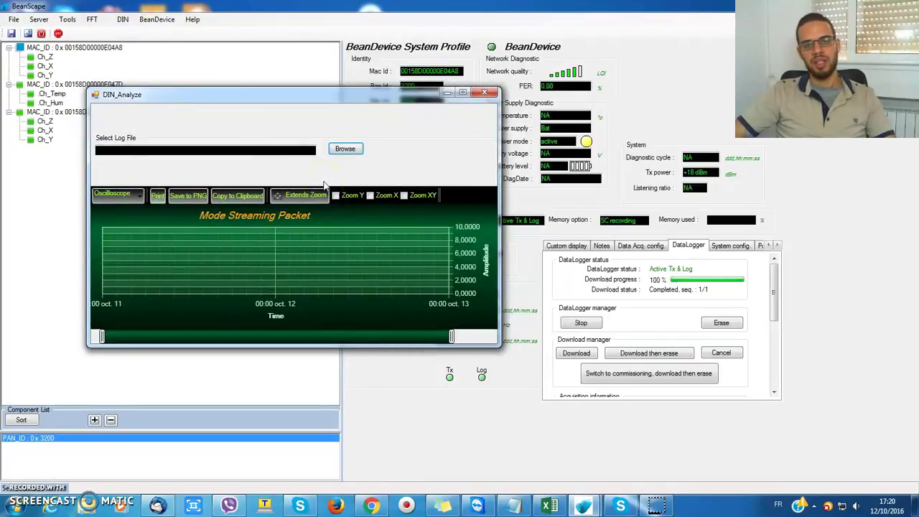
click(346, 149)
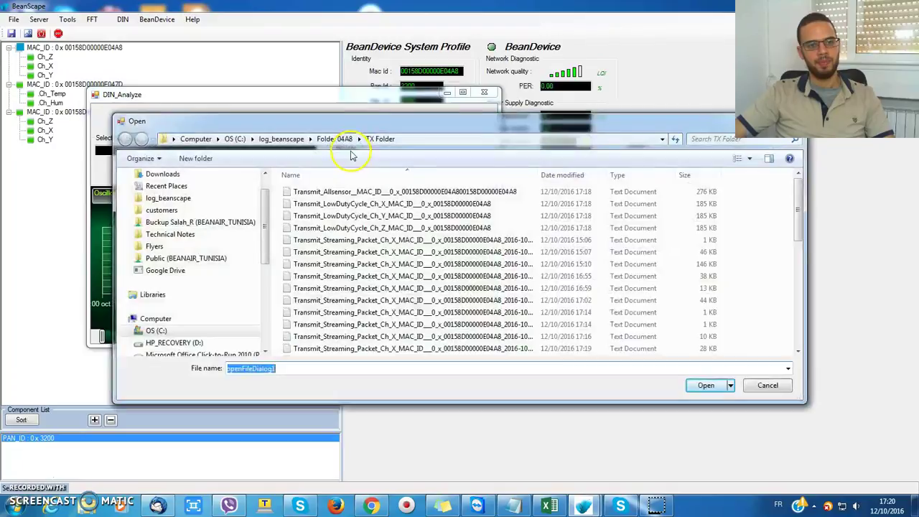
drag(798, 195, 799, 310)
click(424, 314)
click(707, 385)
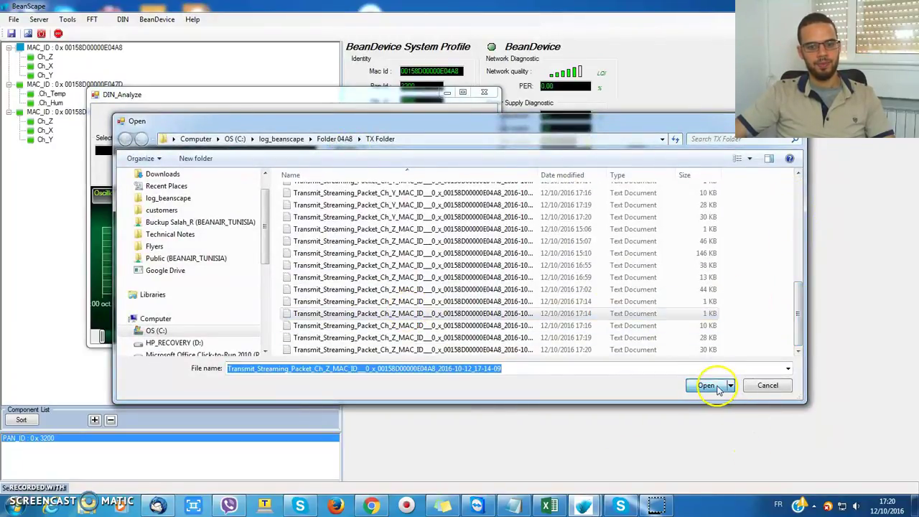
- Examine the enlarged DIN 4150-3 report alongside the velocity graph, then close the report and the analysis window
drag(388, 97, 771, 175)
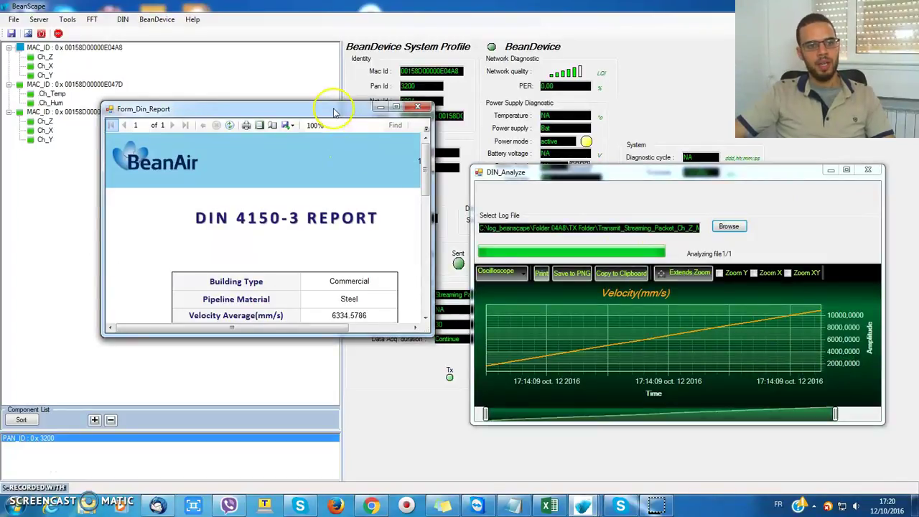
drag(330, 108, 326, 16)
drag(425, 238, 437, 470)
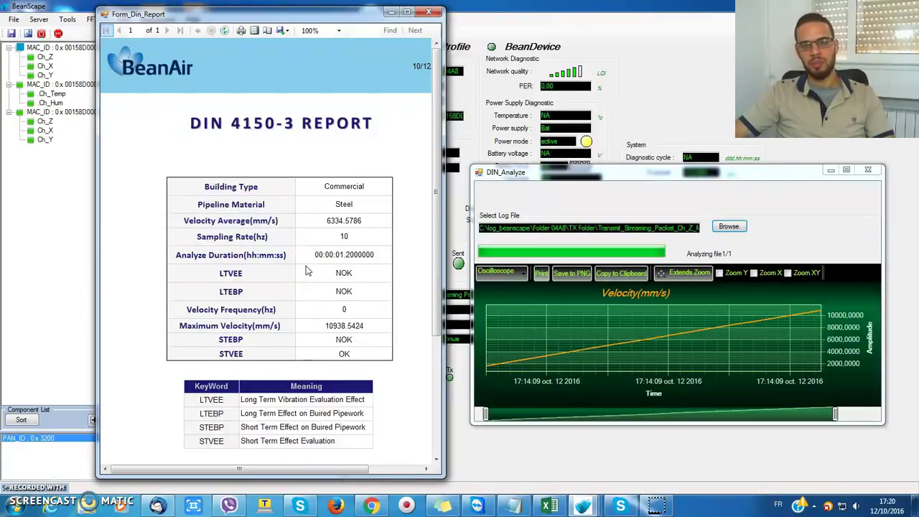
click(429, 11)
click(863, 170)
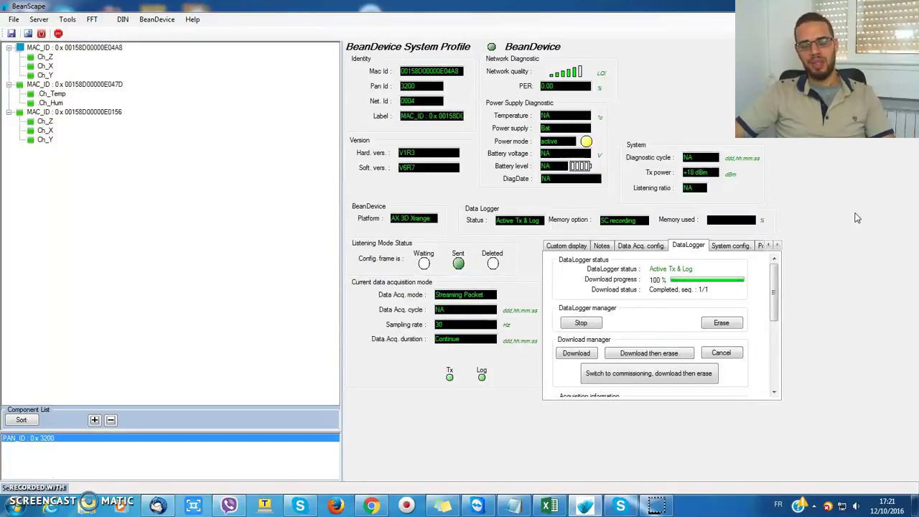
- Return to the BeanGateway profile of PAN_ID 0x3200
click(184, 441)
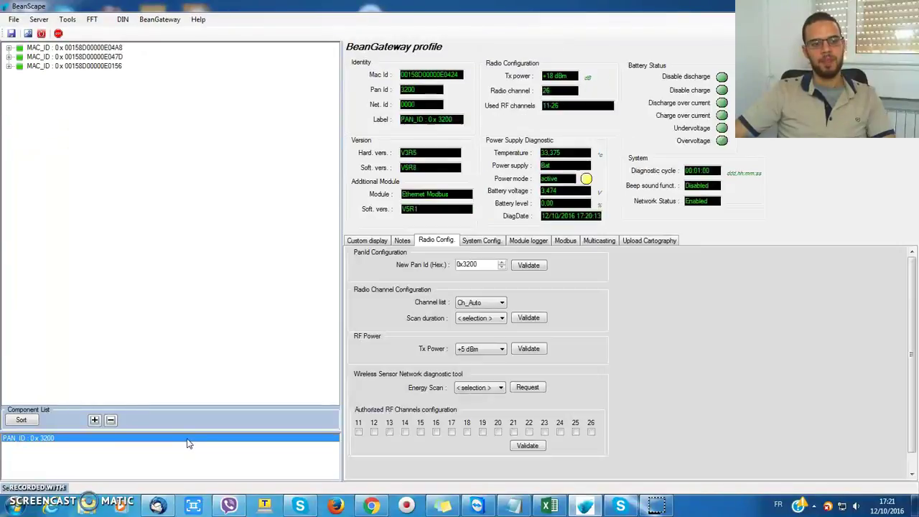
click(209, 288)
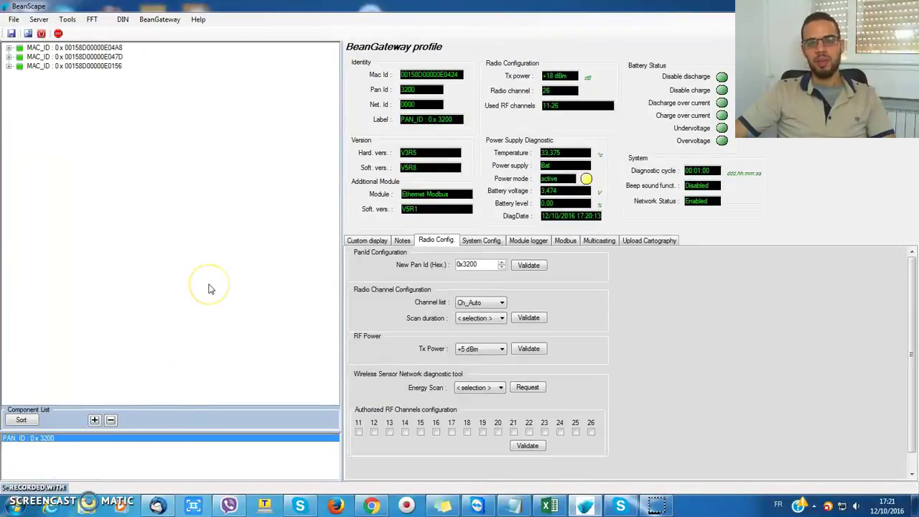